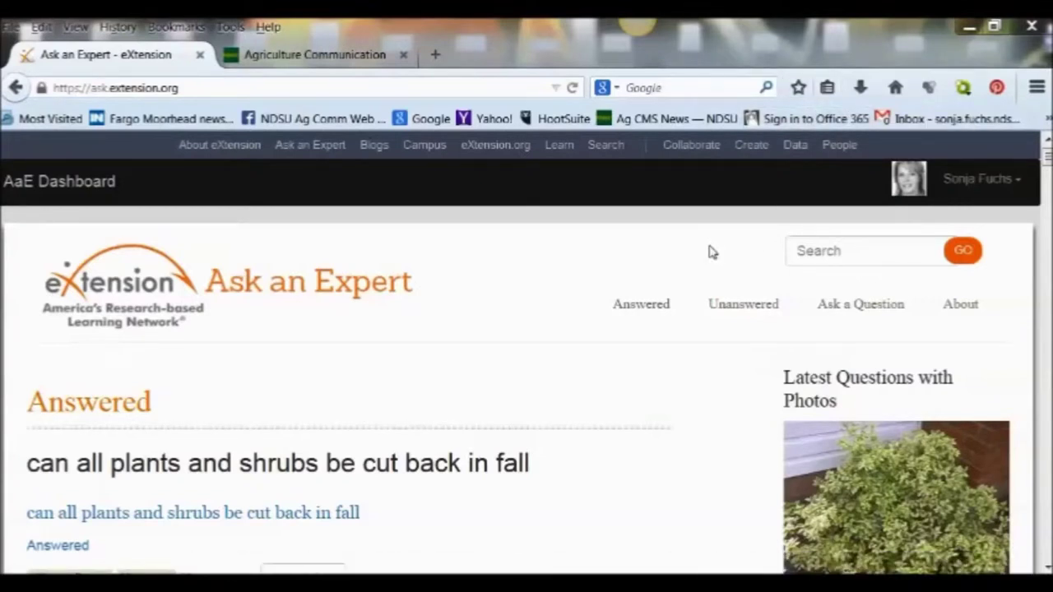
- Open My Groups from the account menu and review the Group Notification Preferences list
{"action": "left_click", "coordinate": [973, 181]}
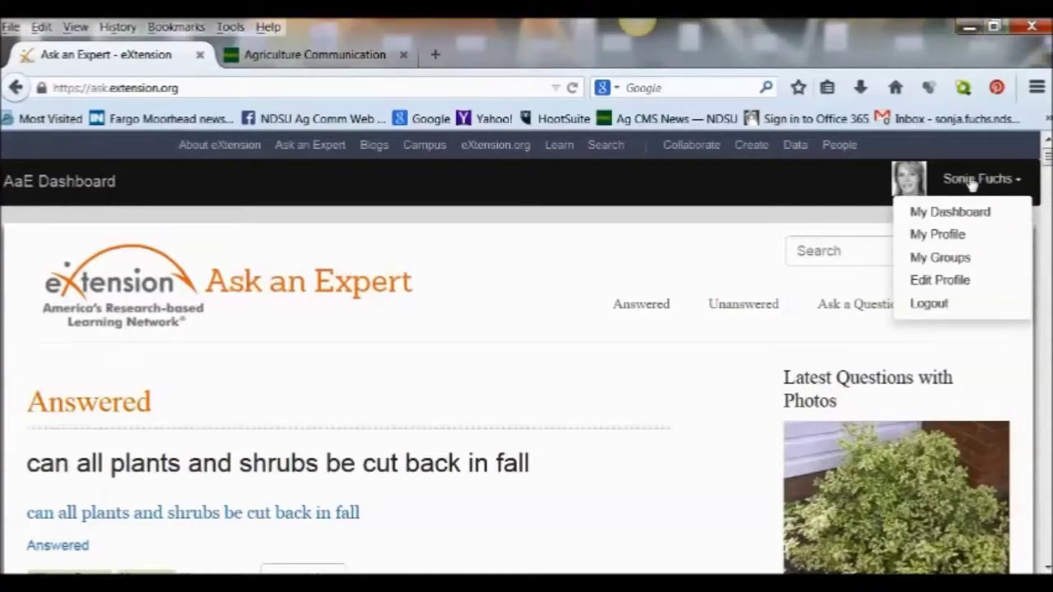
{"action": "left_click", "coordinate": [950, 258]}
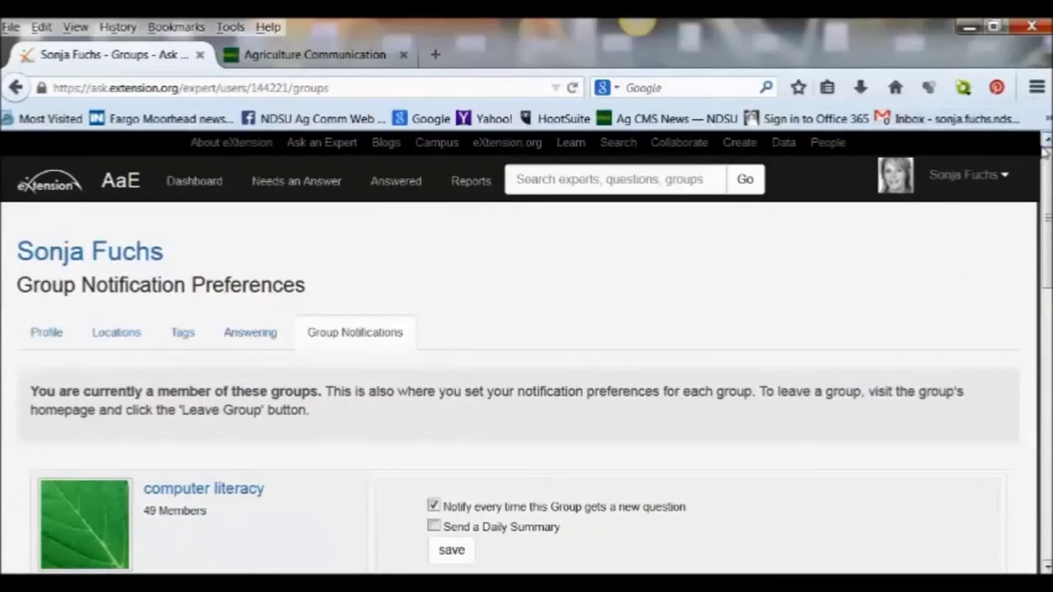
{"action": "scroll", "coordinate": [1045, 264], "scroll_direction": "down", "scroll_amount": 5}
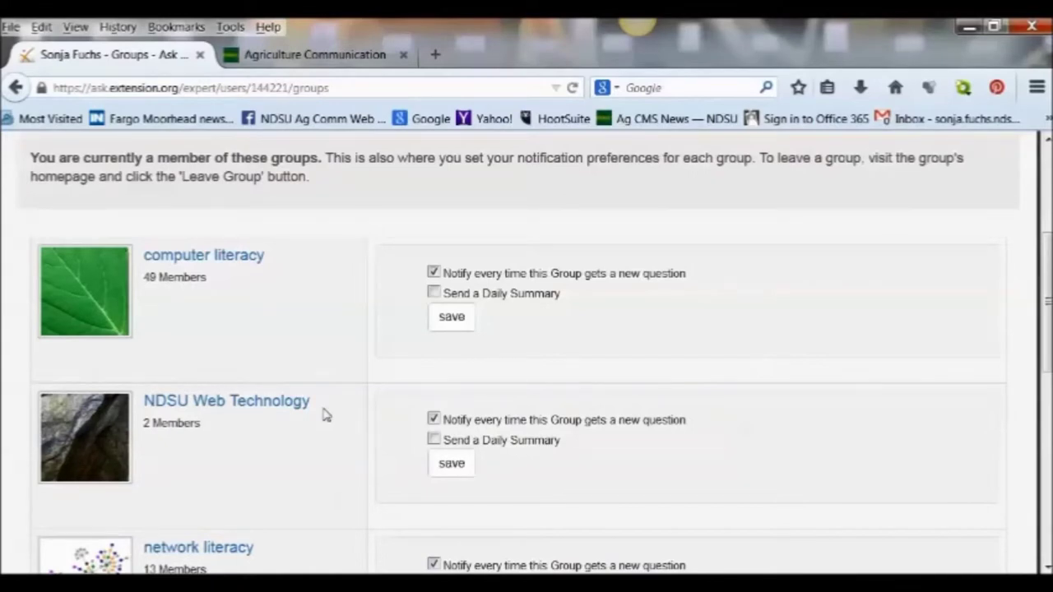
- Open the computer literacy group's Settings and show its Ask Form and Widget options
{"action": "left_click", "coordinate": [251, 260]}
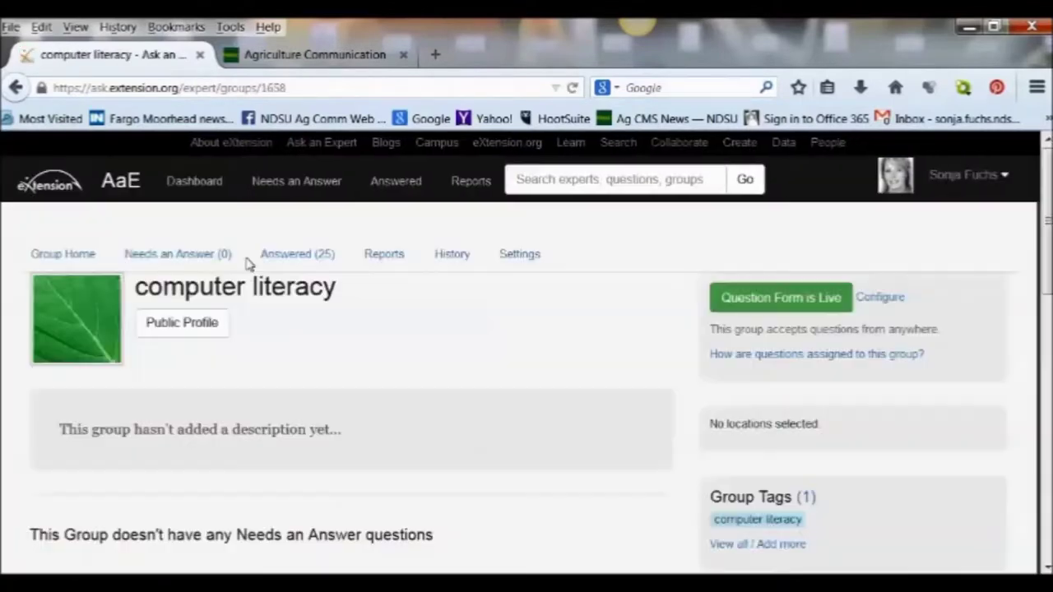
{"action": "left_click", "coordinate": [510, 258]}
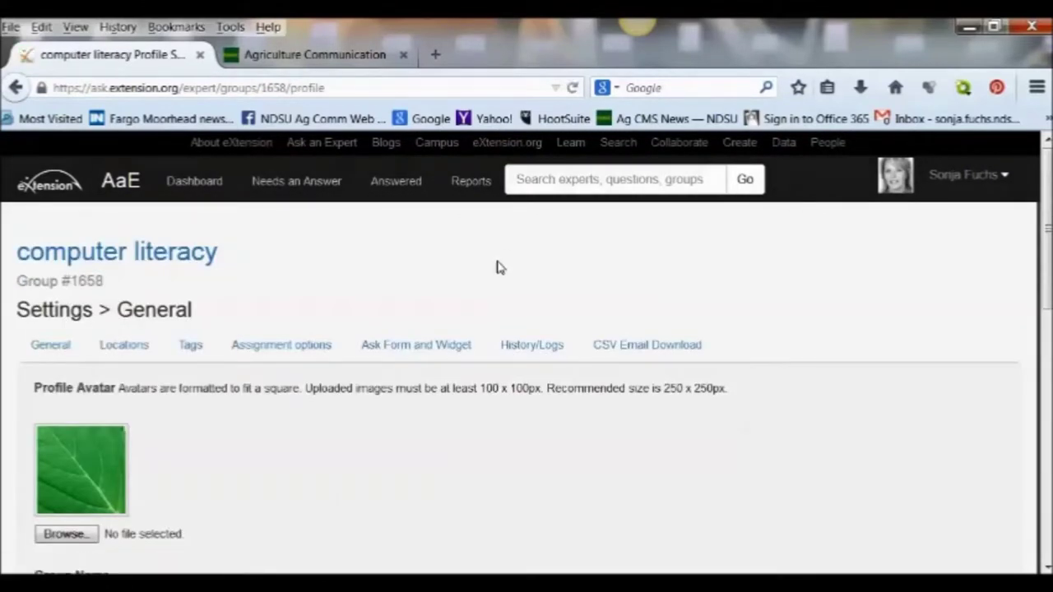
{"action": "left_click", "coordinate": [414, 355]}
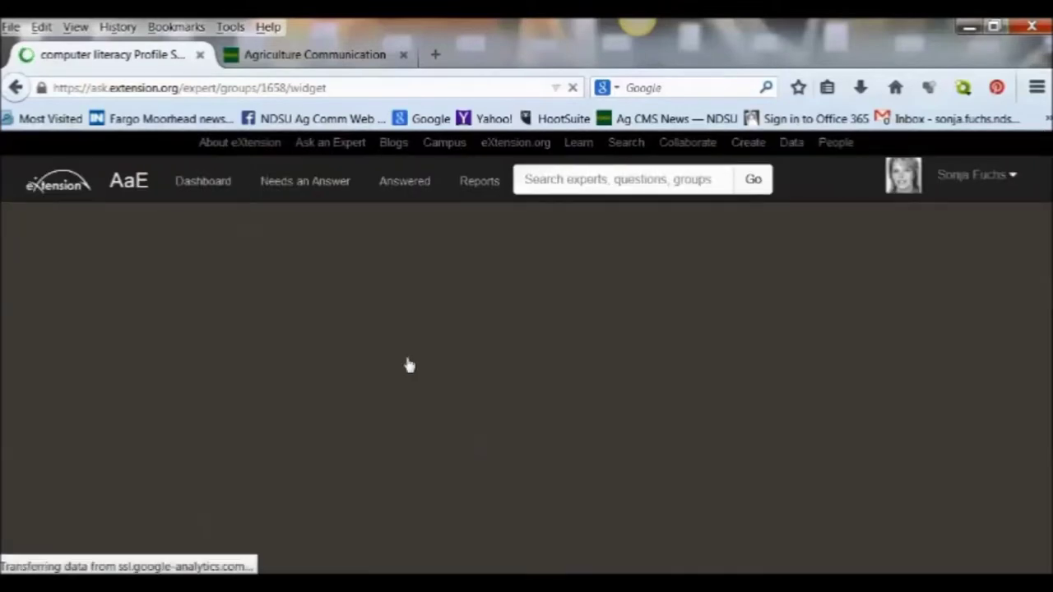
{"action": "scroll", "coordinate": [897, 547], "scroll_direction": "down", "scroll_amount": 6}
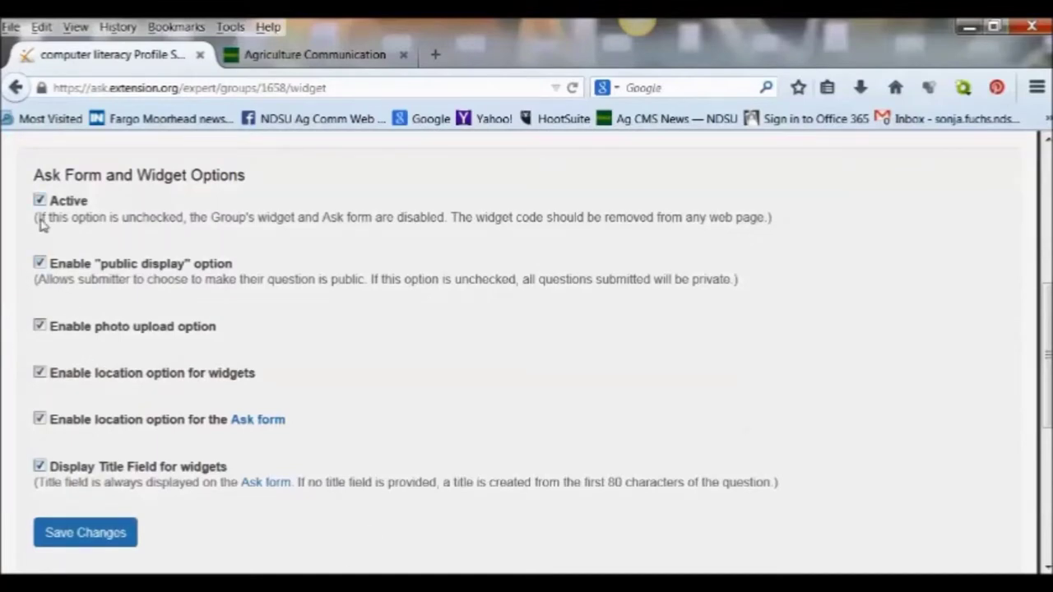
- Disable photo upload, widget location and Display Title Field, then save the widget settings
{"action": "left_click", "coordinate": [39, 326]}
{"action": "left_click", "coordinate": [38, 373]}
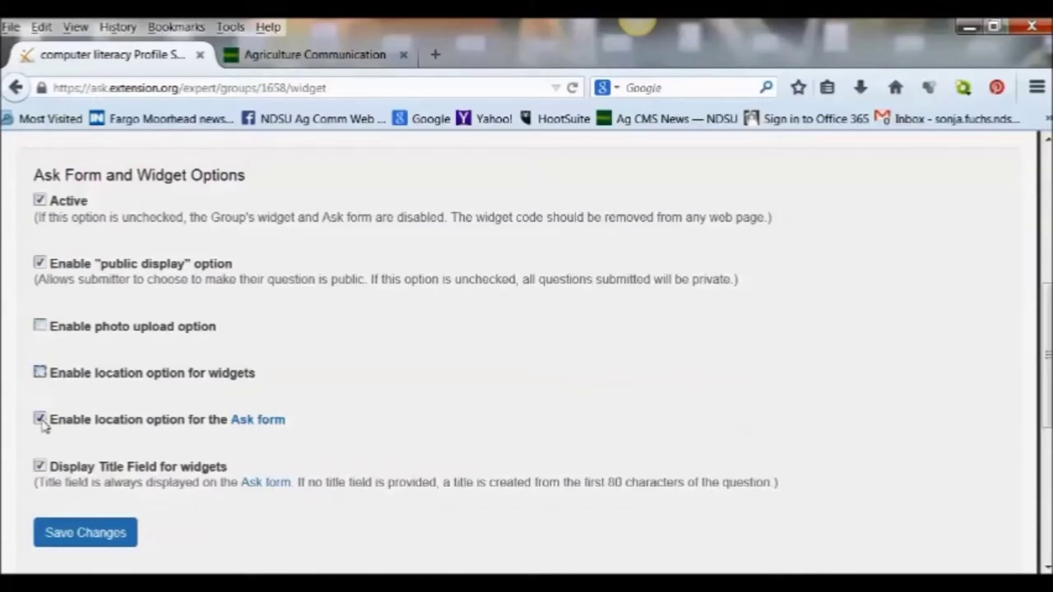
{"action": "left_click", "coordinate": [39, 466]}
{"action": "left_click", "coordinate": [108, 535]}
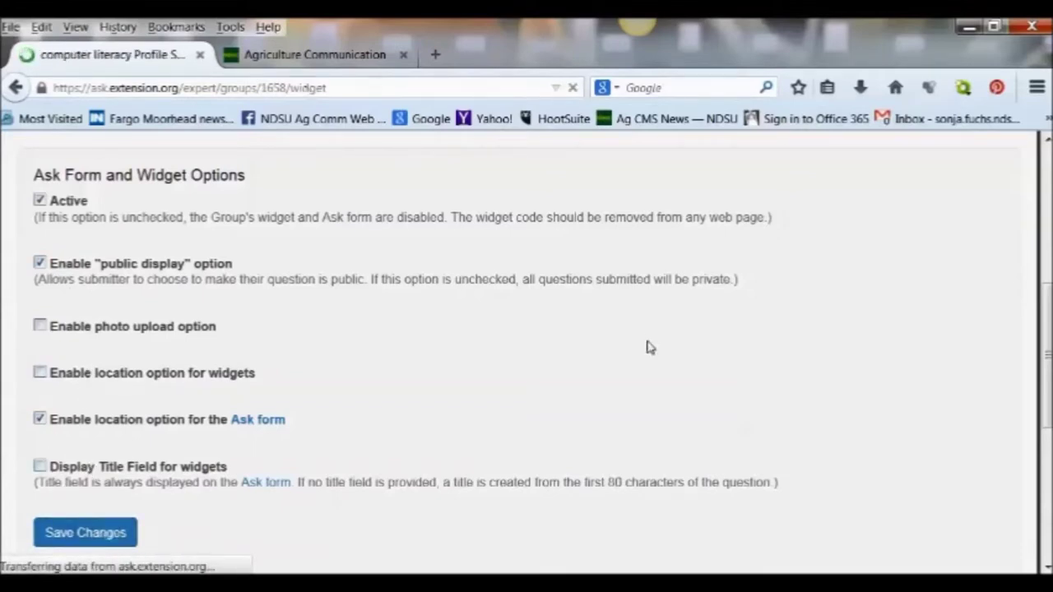
- Copy the widget's iFrame code and switch to the Agriculture Communication site
{"action": "scroll", "coordinate": [1039, 548], "scroll_direction": "down", "scroll_amount": 5}
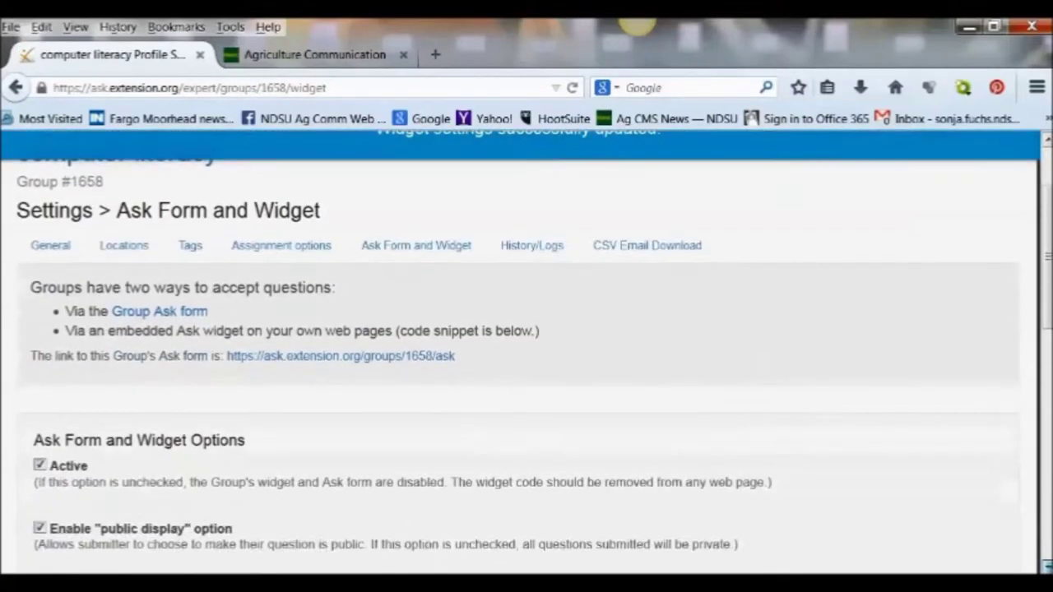
{"action": "scroll", "coordinate": [1038, 548], "scroll_direction": "down", "scroll_amount": 8}
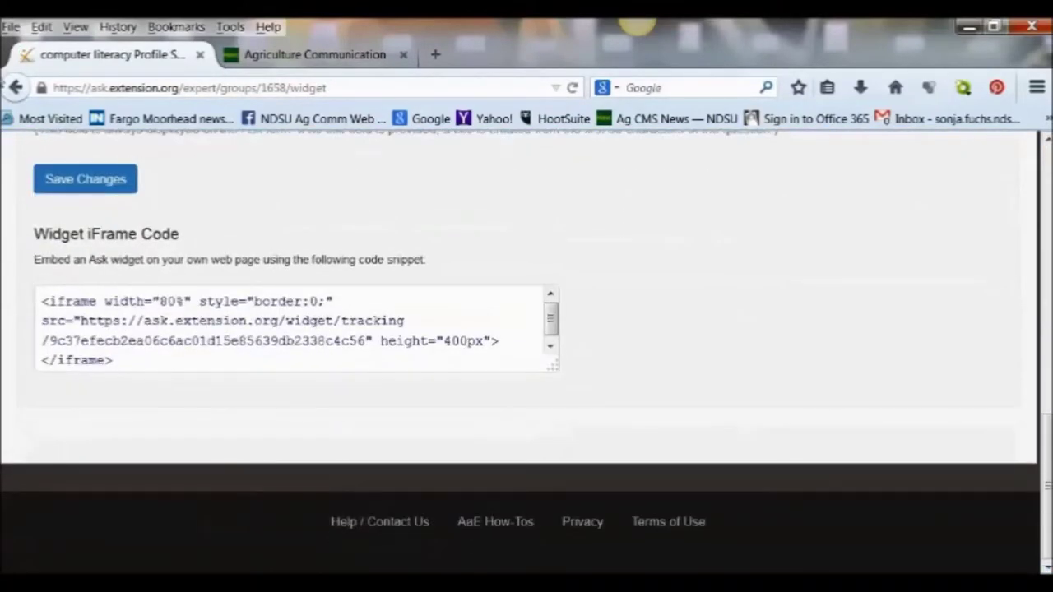
{"action": "left_click_drag", "start_coordinate": [42, 302], "coordinate": [133, 358]}
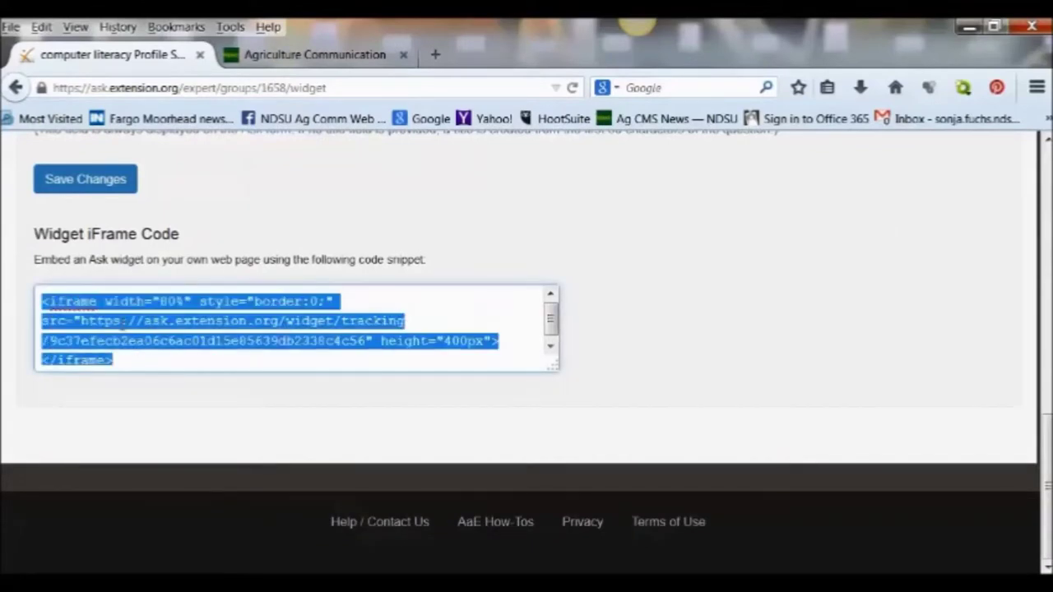
{"action": "right_click", "coordinate": [122, 325]}
{"action": "left_click", "coordinate": [168, 381]}
{"action": "left_click", "coordinate": [311, 53]}
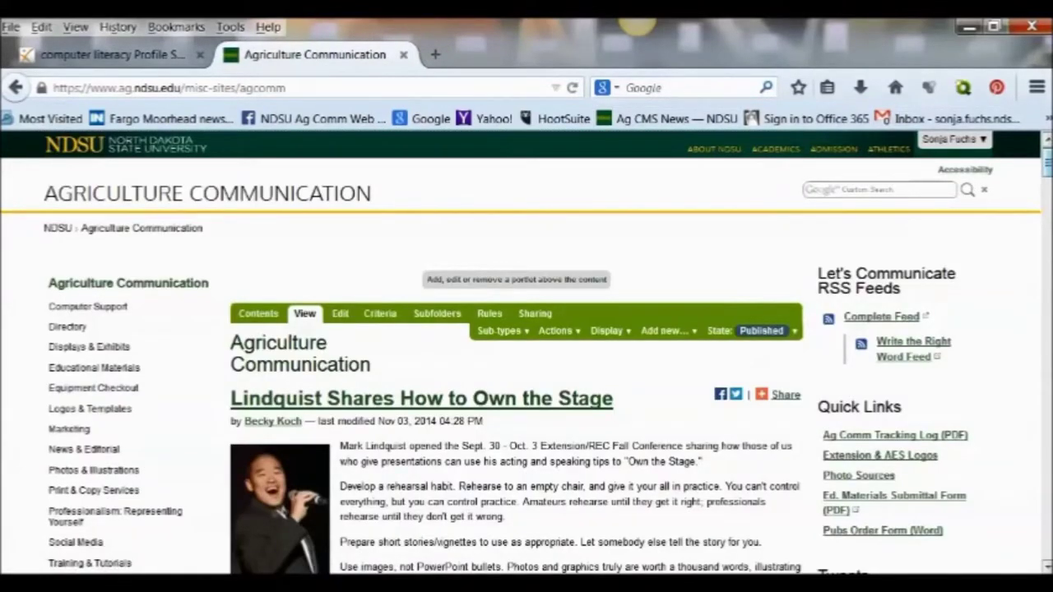
- Add a Static text portlet to the right column via Manage portlets
{"action": "scroll", "coordinate": [527, 354], "scroll_direction": "down", "scroll_amount": 10}
{"action": "scroll", "coordinate": [527, 354], "scroll_direction": "up", "scroll_amount": 8}
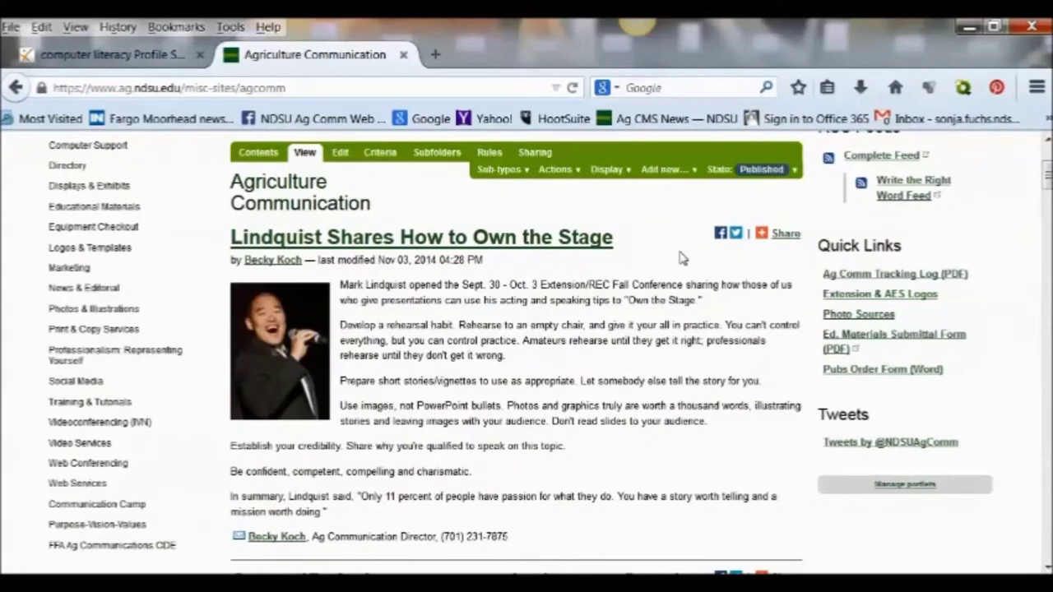
{"action": "left_click", "coordinate": [906, 486]}
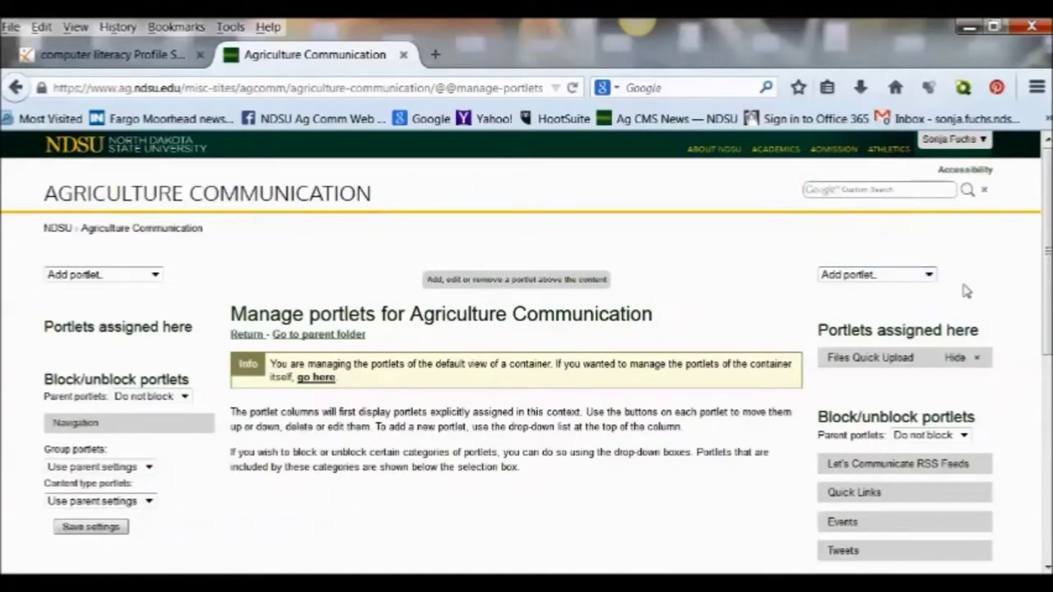
{"action": "left_click", "coordinate": [929, 276]}
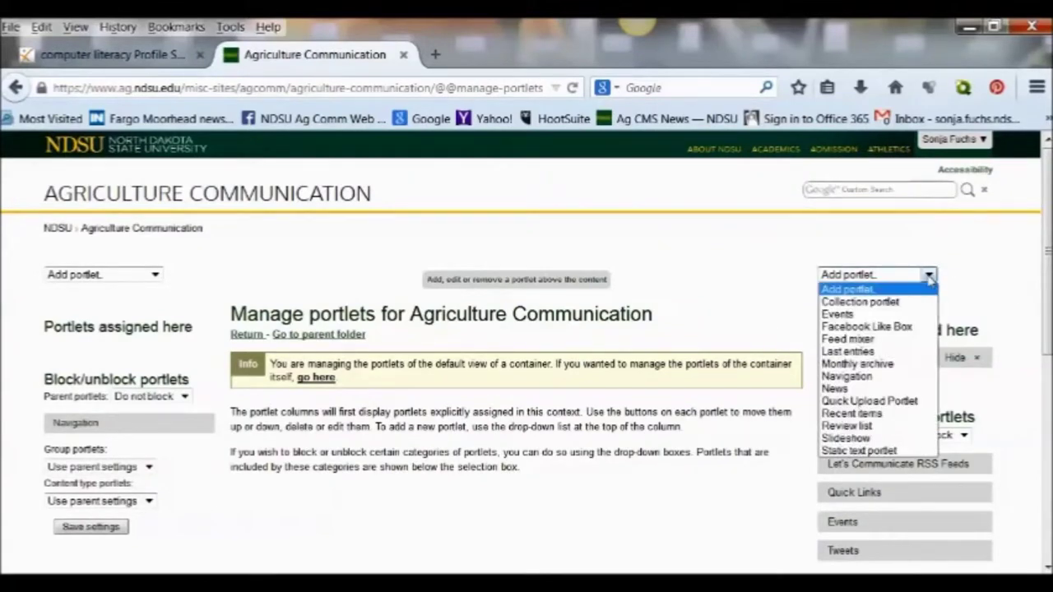
{"action": "left_click", "coordinate": [917, 451]}
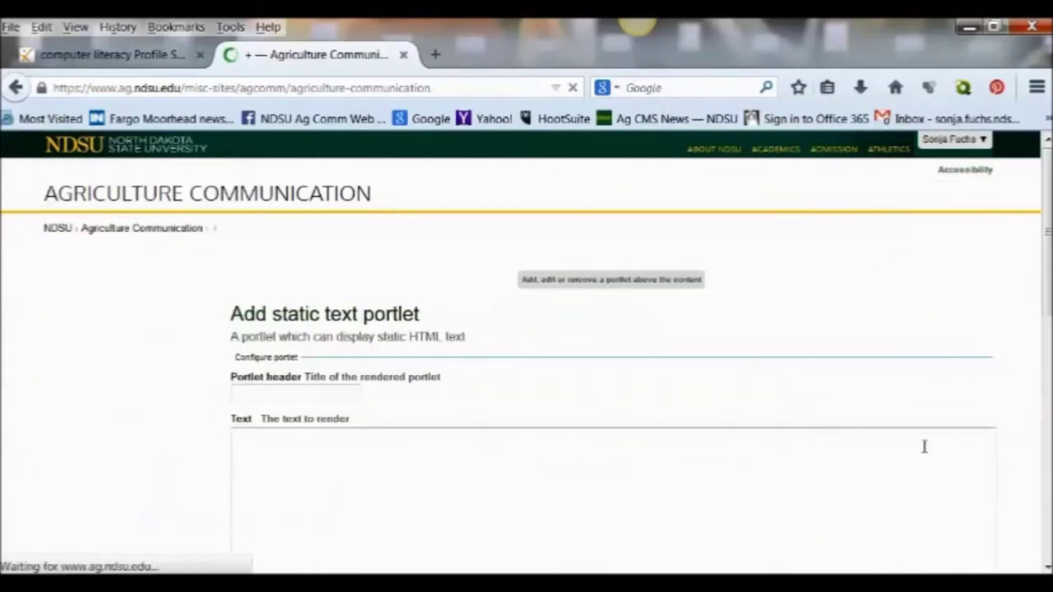
- Set the portlet header to 'Ask an Expert' and move to the text body
{"action": "left_click", "coordinate": [259, 392]}
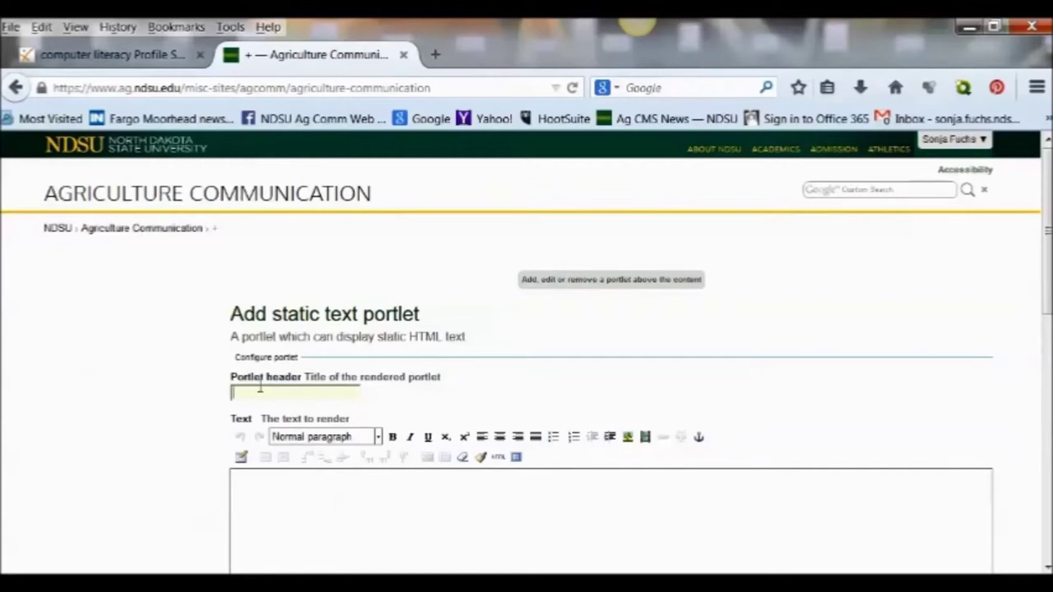
{"action": "type", "text": "a"}
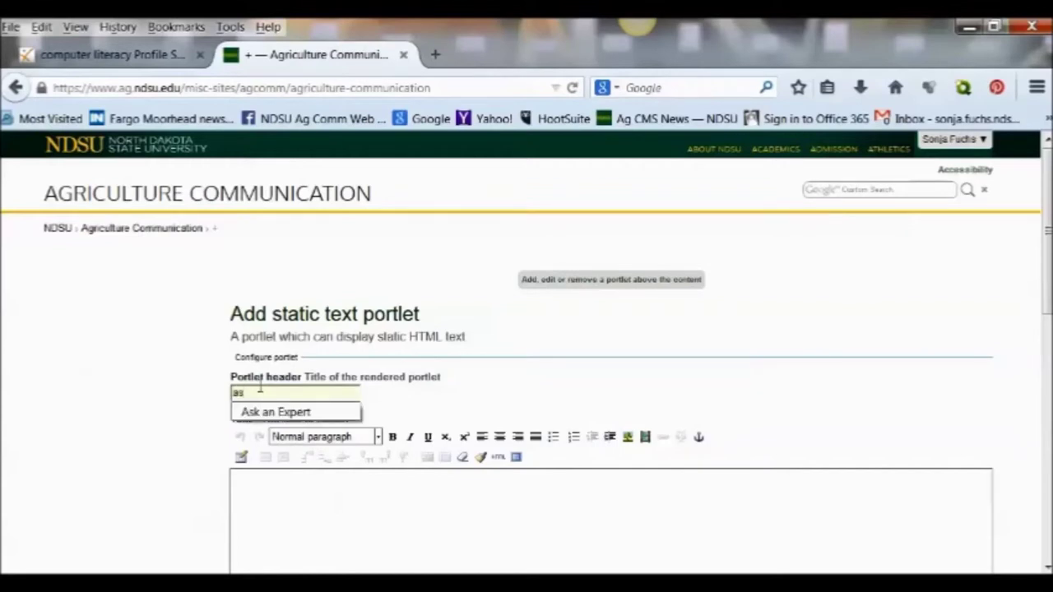
{"action": "type", "text": "s"}
{"action": "key", "text": "Down"}
{"action": "key", "text": "Return"}
{"action": "scroll", "coordinate": [176, 428], "scroll_direction": "down", "scroll_amount": 5}
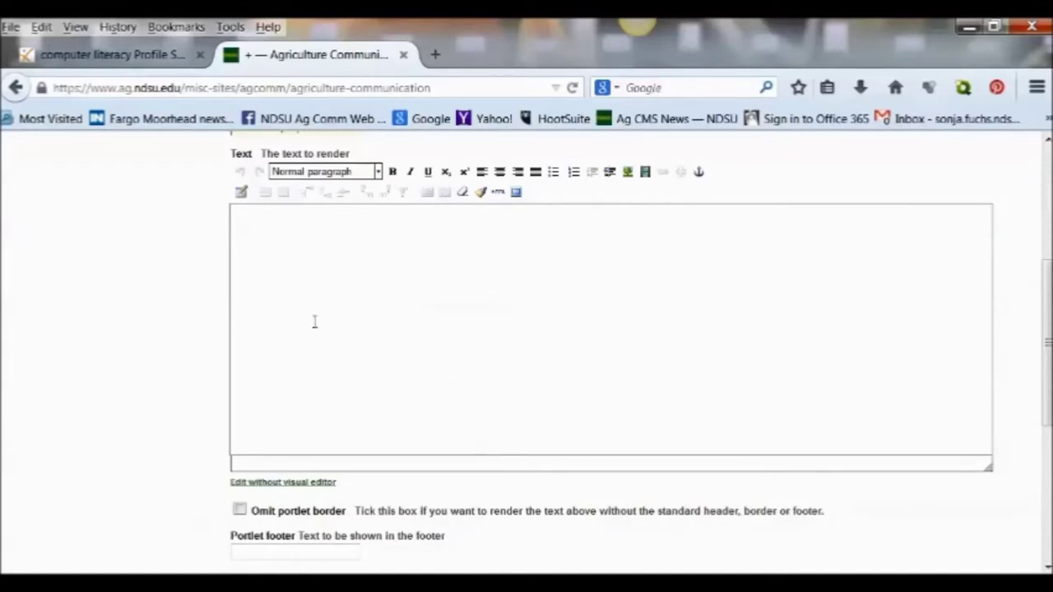
{"action": "left_click", "coordinate": [314, 267]}
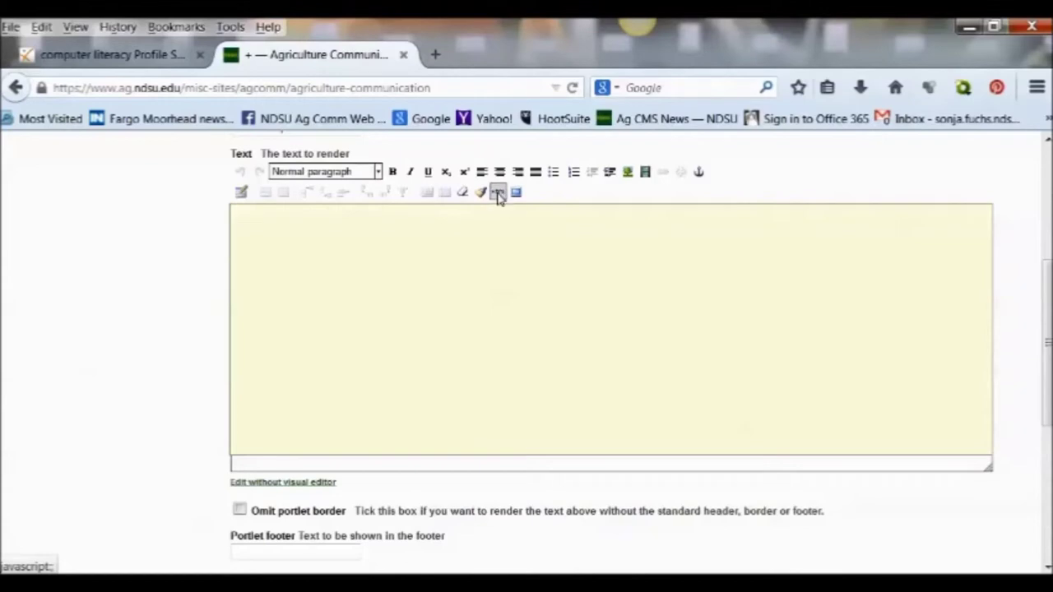
- Paste the copied iFrame code into the portlet text's HTML source and apply it
{"action": "left_click", "coordinate": [498, 194]}
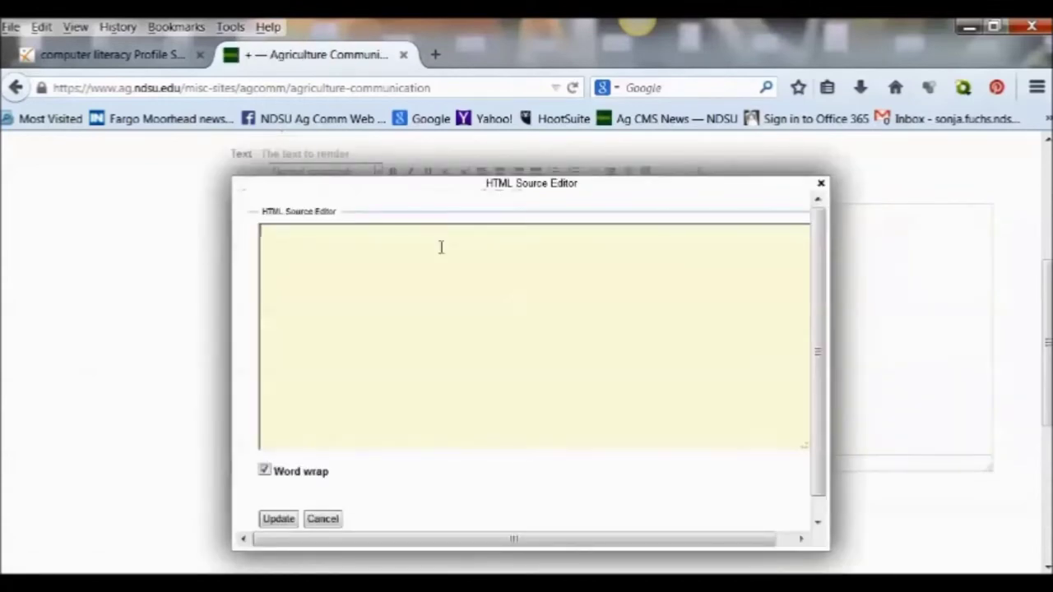
{"action": "right_click", "coordinate": [441, 246]}
{"action": "left_click", "coordinate": [483, 321]}
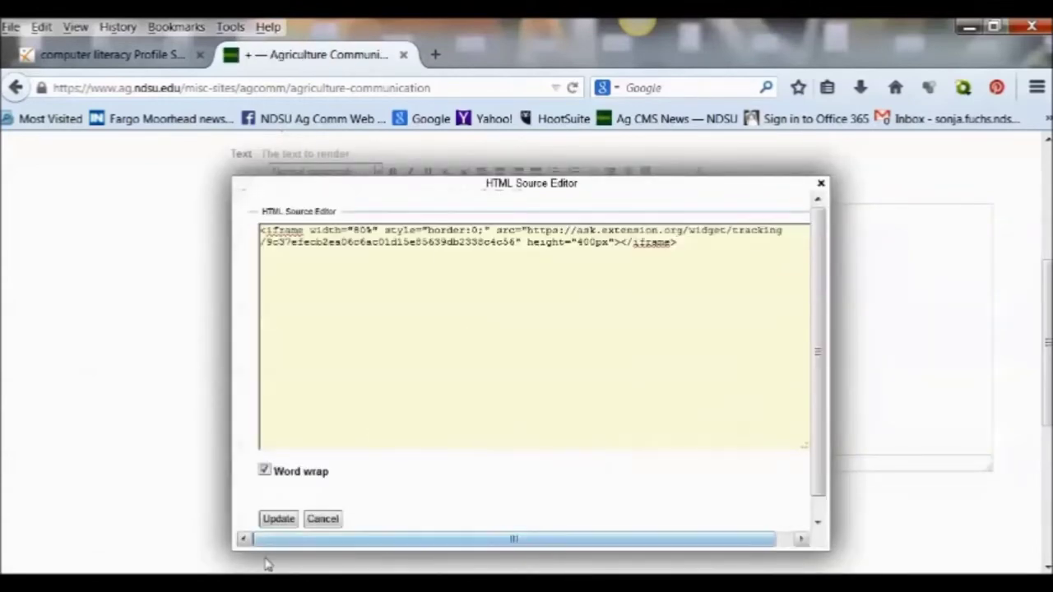
{"action": "left_click", "coordinate": [279, 519]}
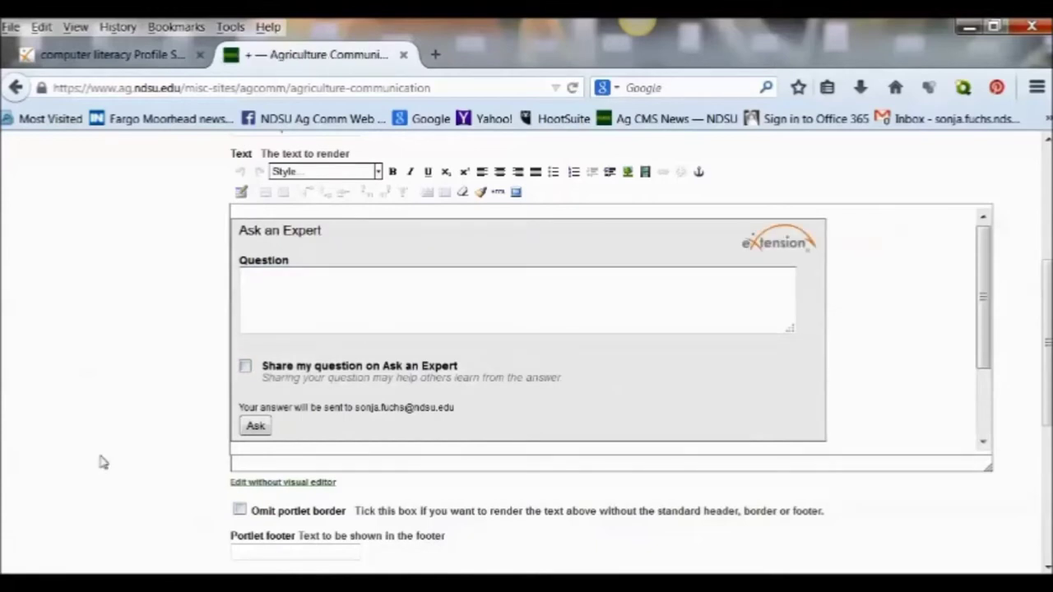
- Save the Ask an Expert portlet and test the Question box in the sidebar widget
{"action": "left_click", "coordinate": [264, 297]}
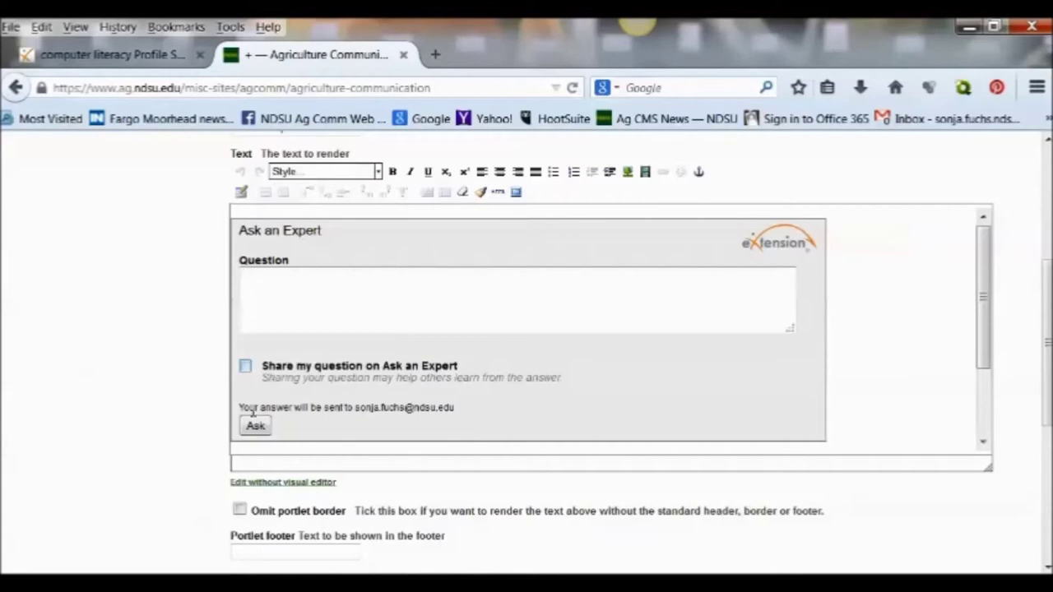
{"action": "scroll", "coordinate": [173, 394], "scroll_direction": "down", "scroll_amount": 3}
{"action": "scroll", "coordinate": [173, 394], "scroll_direction": "down", "scroll_amount": 1}
{"action": "left_click", "coordinate": [249, 363]}
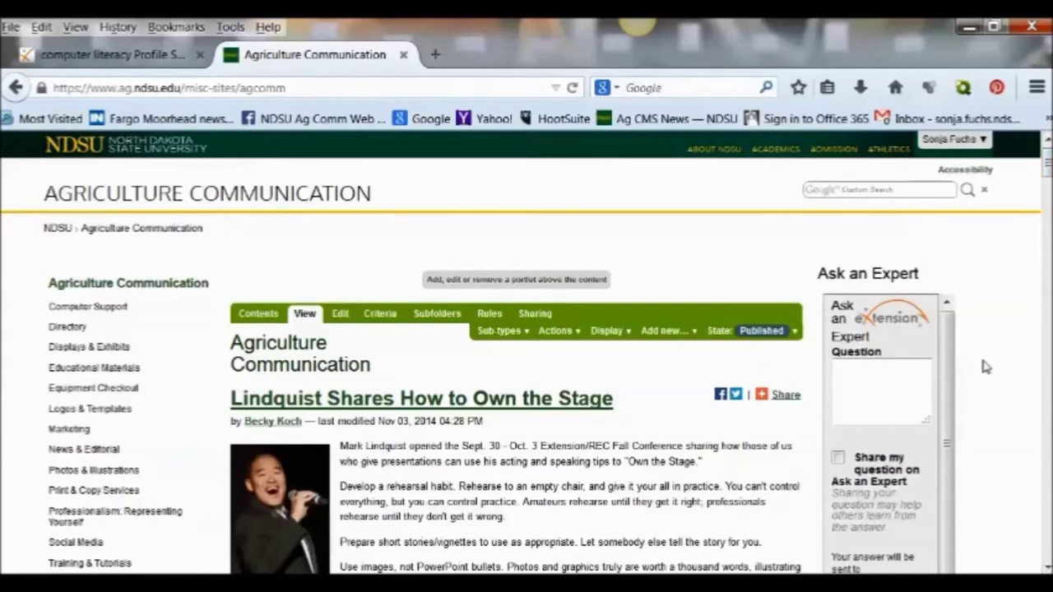
{"action": "left_click", "coordinate": [865, 395]}
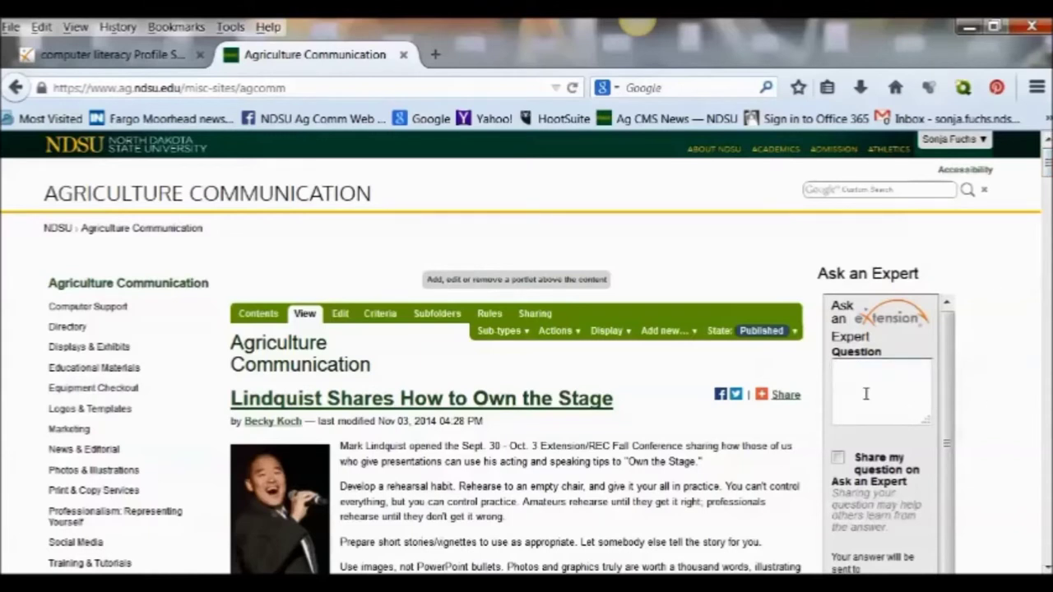